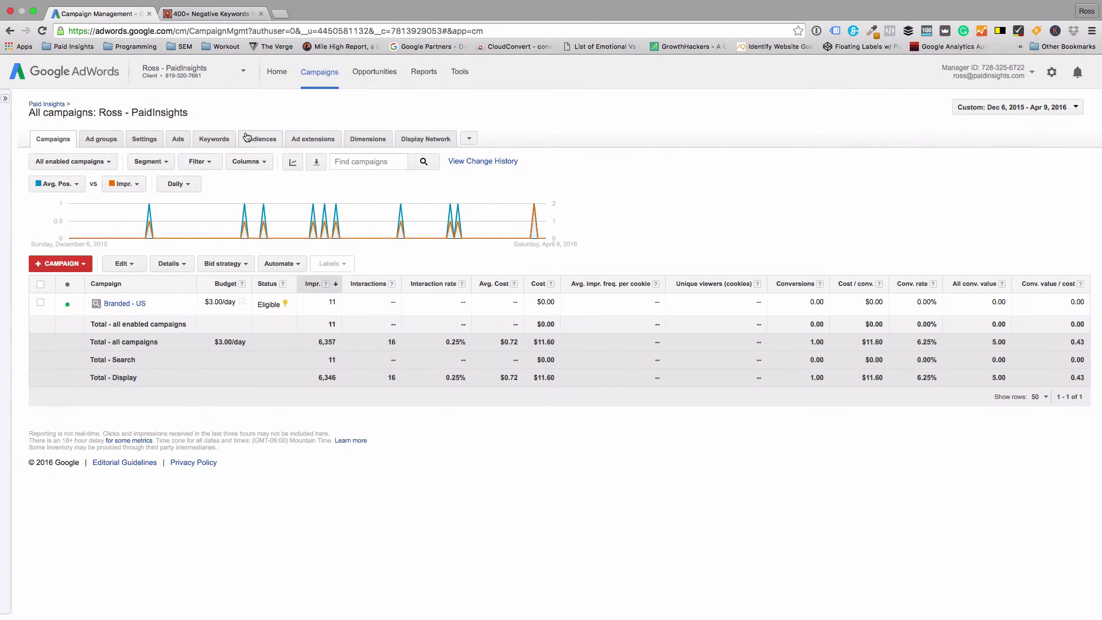
Dock the navigation panel open and go to the Shared library's campaign negative keyword lists
left_click(3, 163)
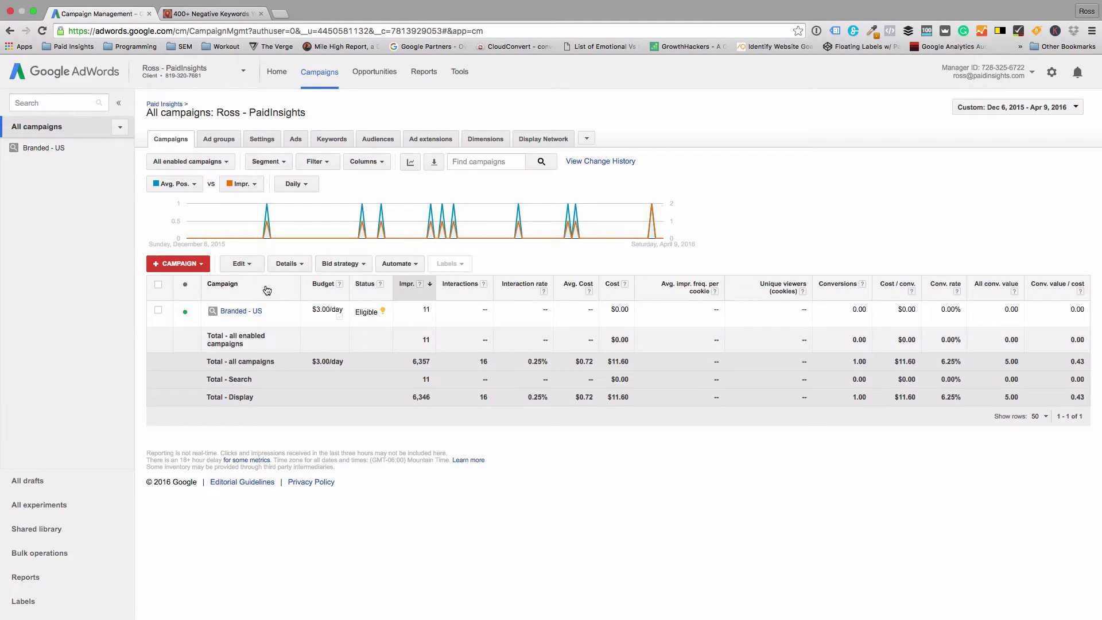
mouse_move(269, 324)
left_click(119, 103)
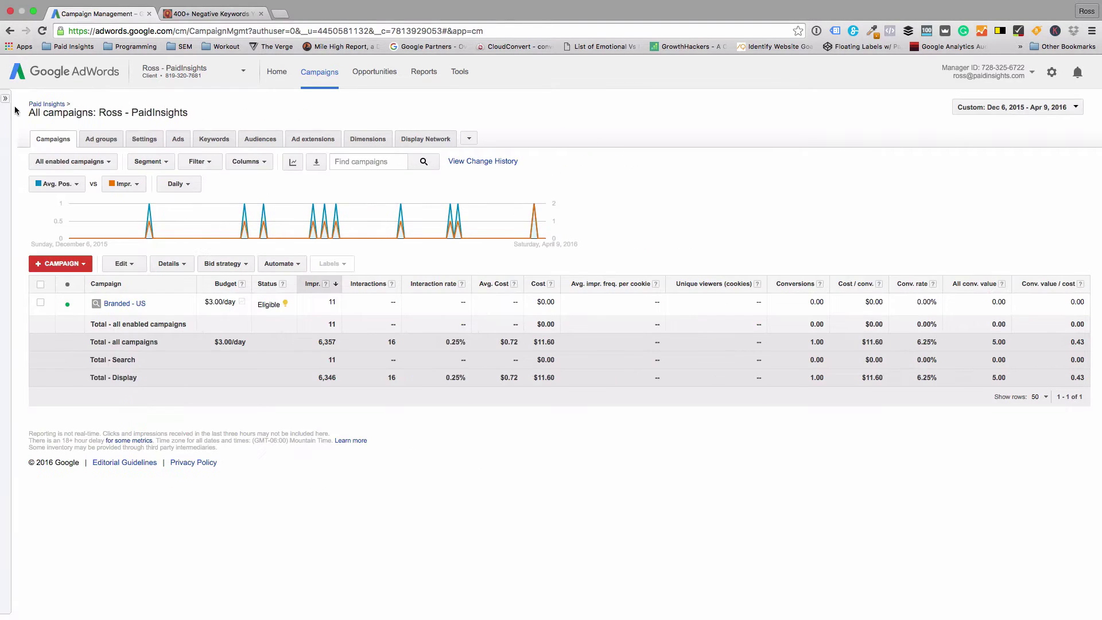
mouse_move(7, 103)
left_click(120, 103)
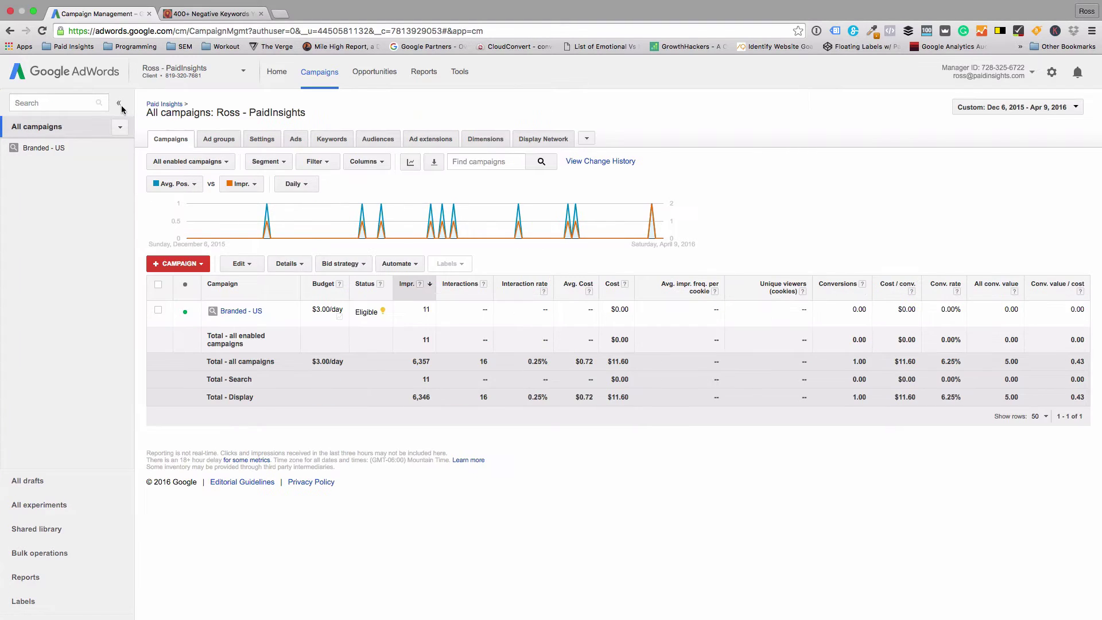
left_click(40, 529)
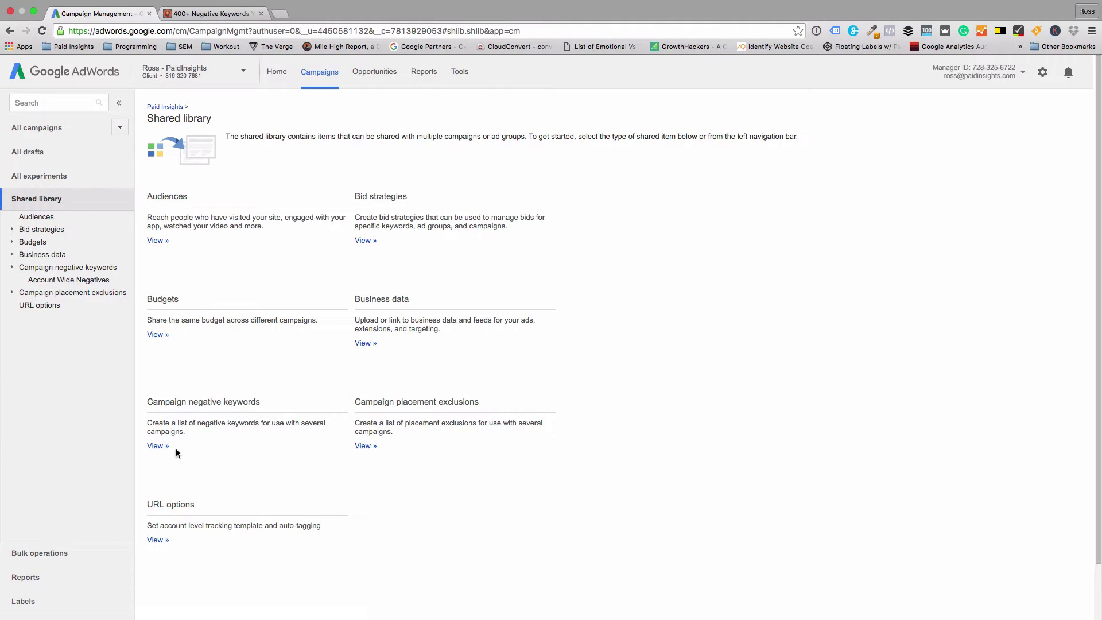
left_click(154, 446)
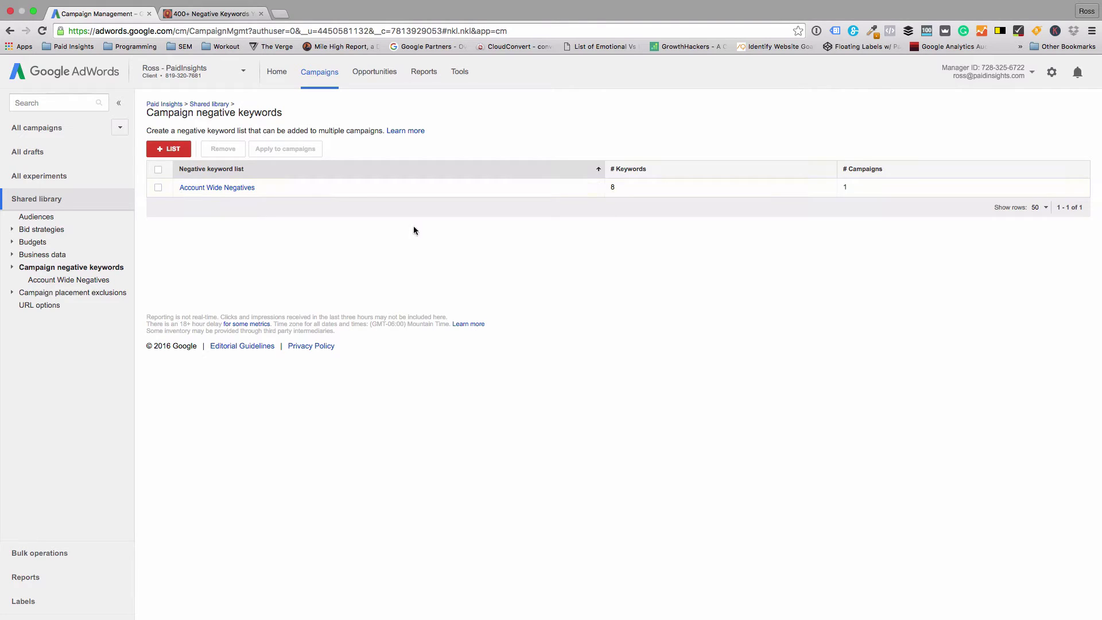
Start a new negative keyword list named 'Campaign Negatives' and move to its Keywords box
left_click(169, 149)
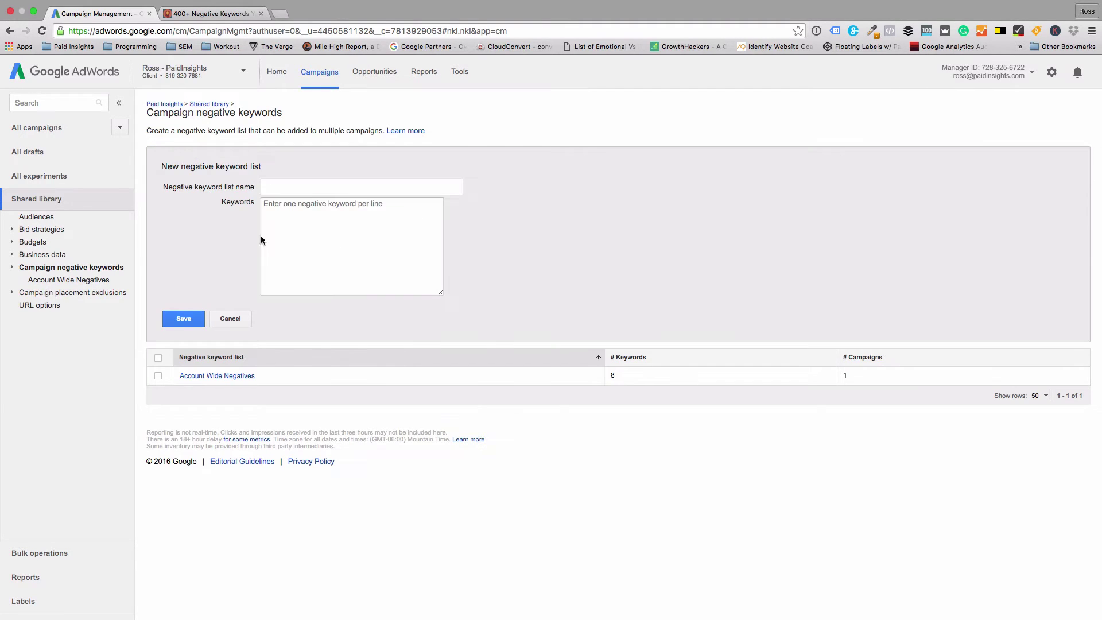
left_click(291, 187)
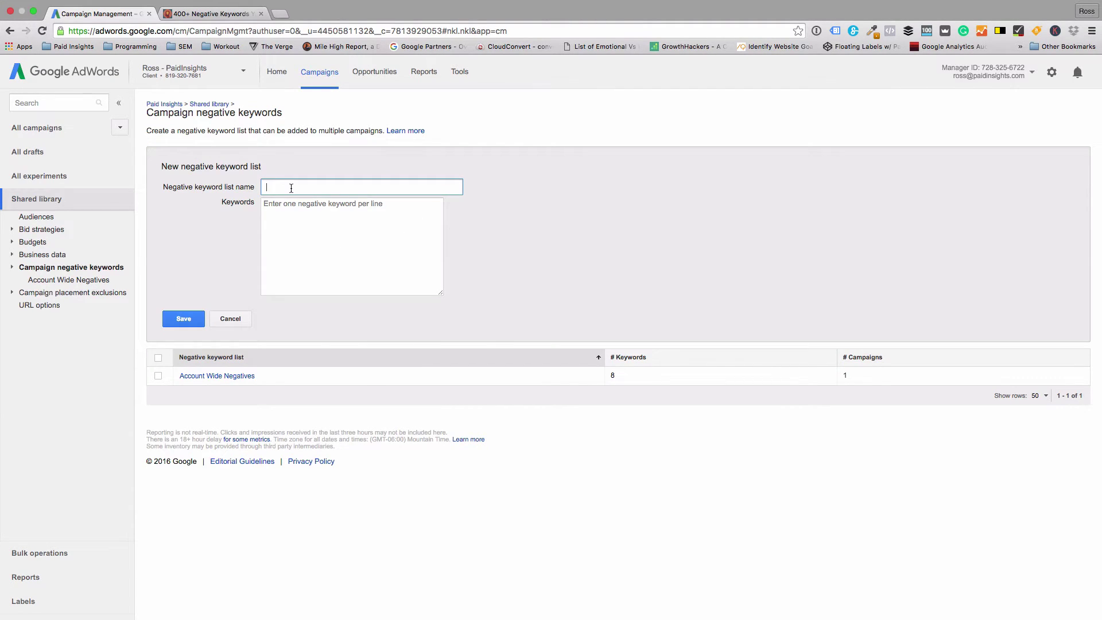
type("Campaign Negatives")
left_click(309, 222)
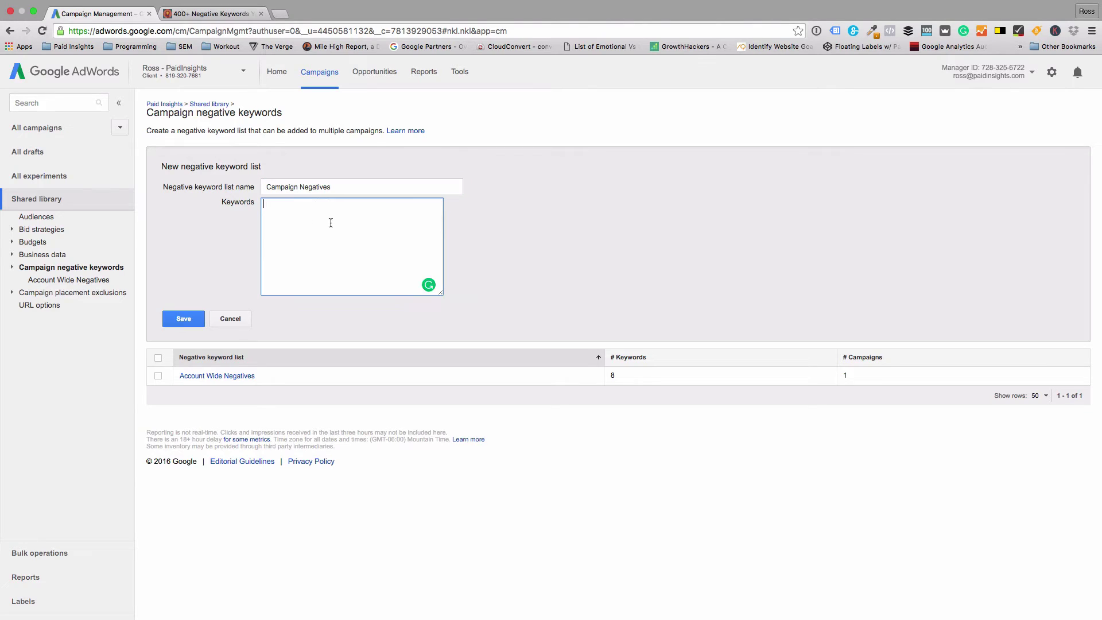
In the 400+ Negative Keywords article, find the Job Related category, copy its keywords, and return to AdWords
left_click(210, 16)
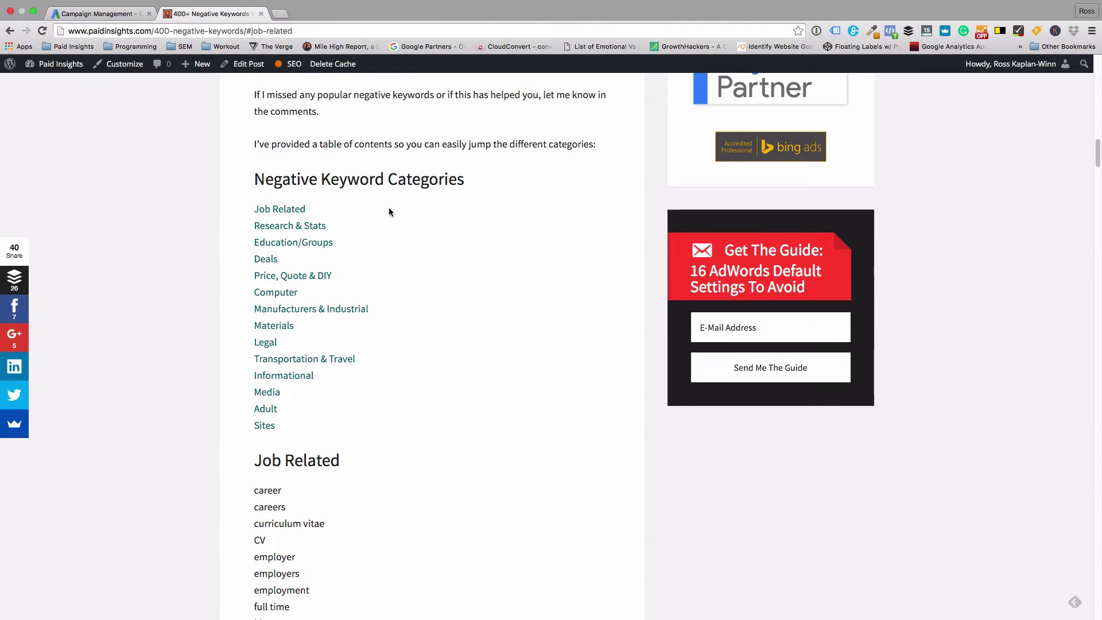
left_click(291, 225)
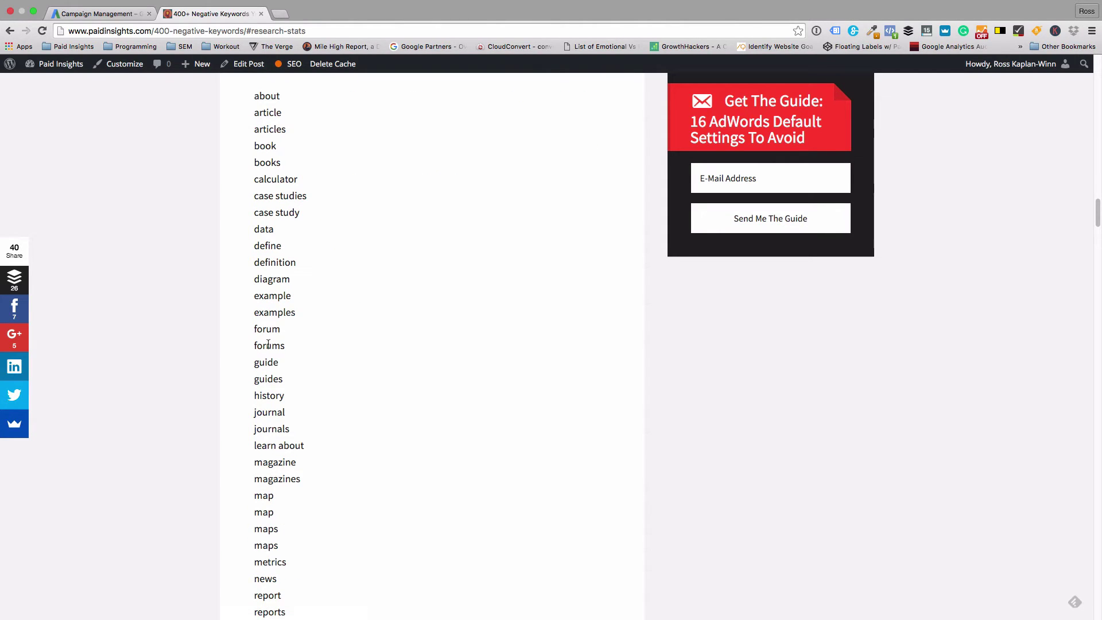
scroll(296, 325, "up", 1)
scroll(297, 321, "up", 15)
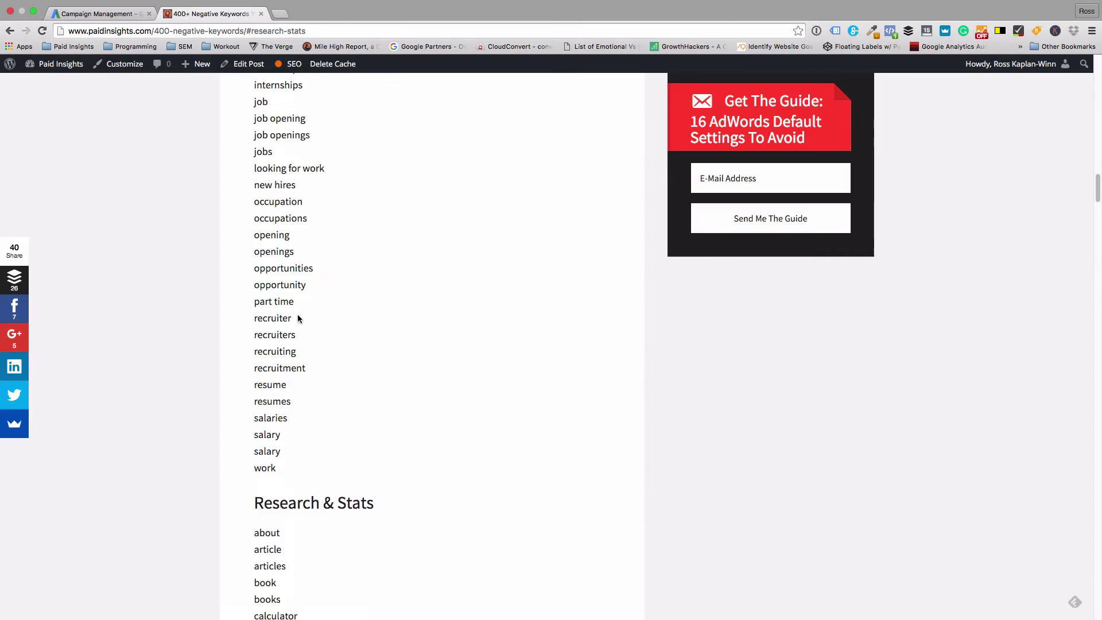
left_click(277, 268)
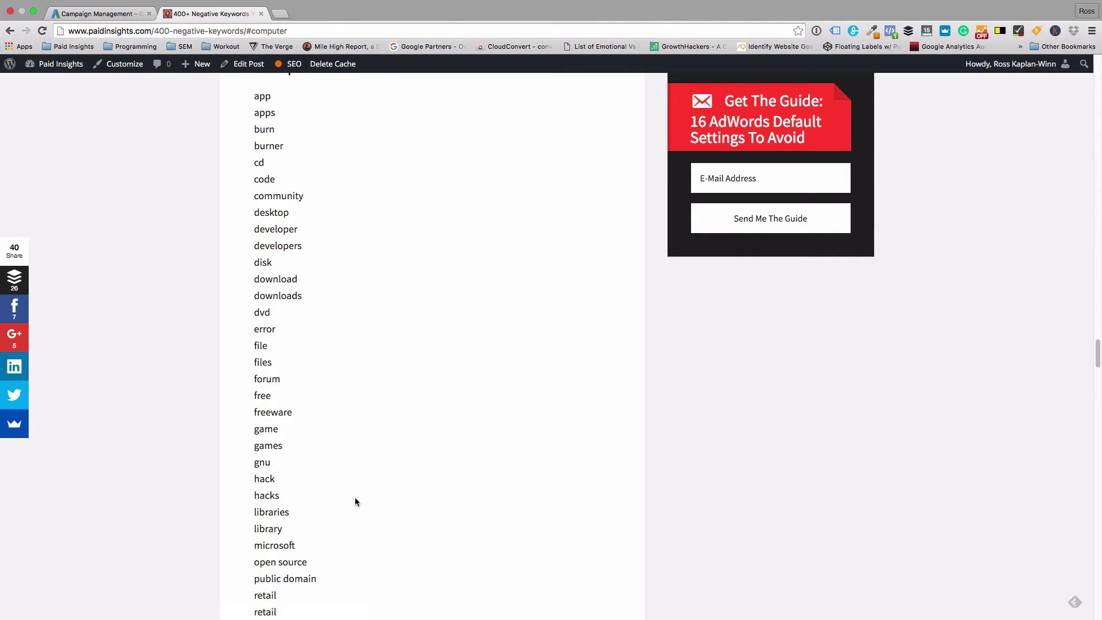
left_click(10, 31)
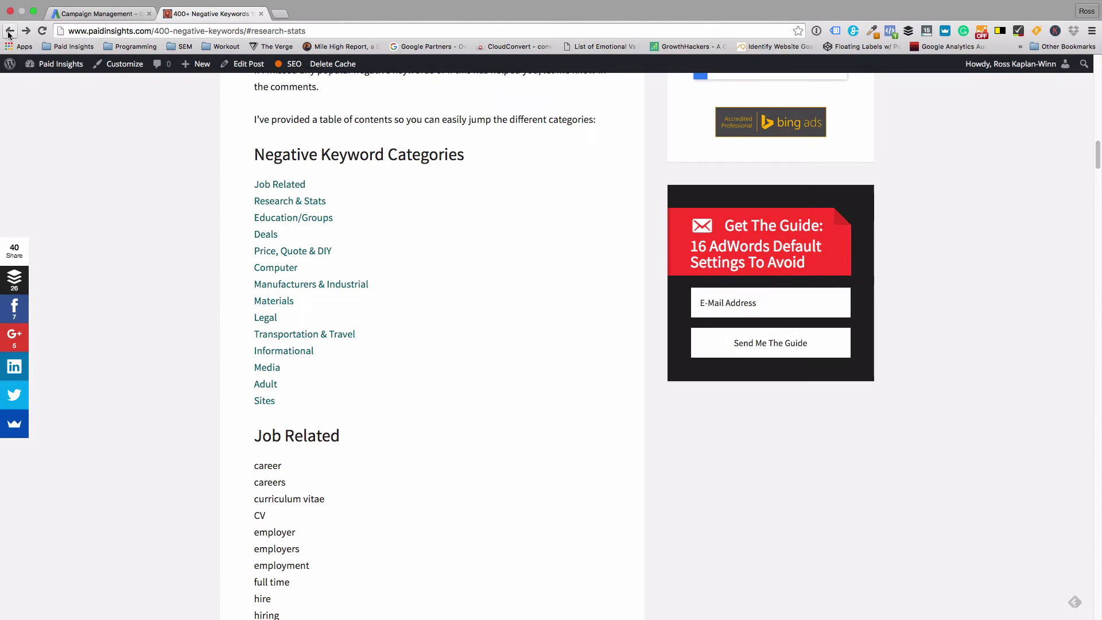
left_click(268, 187)
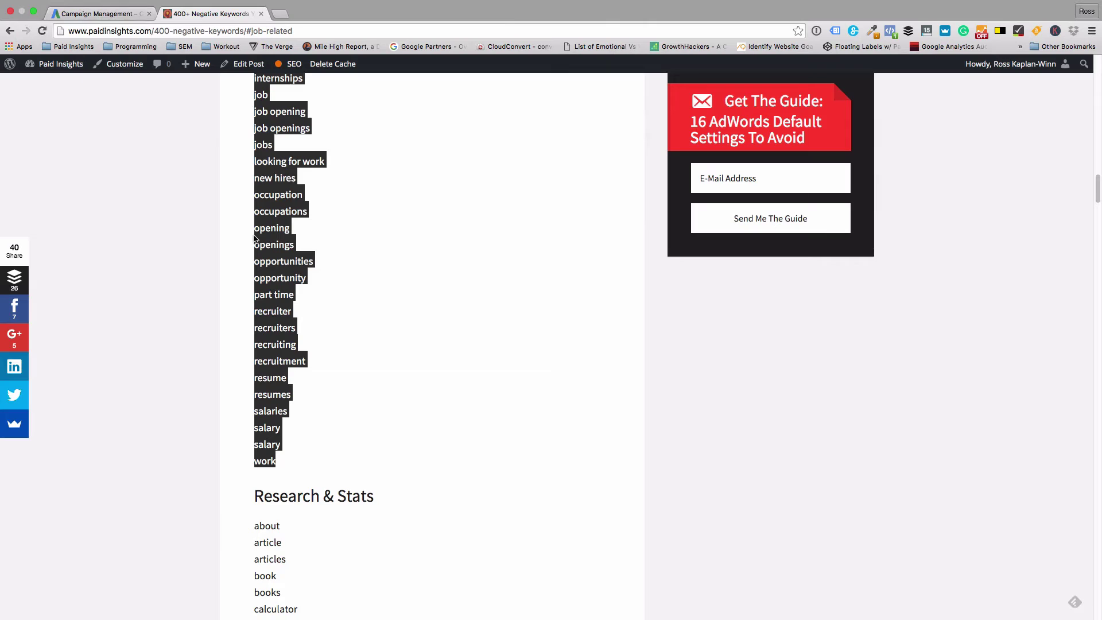
left_click(97, 13)
Paste the Job Related keywords into Campaign Negatives and save it as a 36-keyword list
left_click(281, 215)
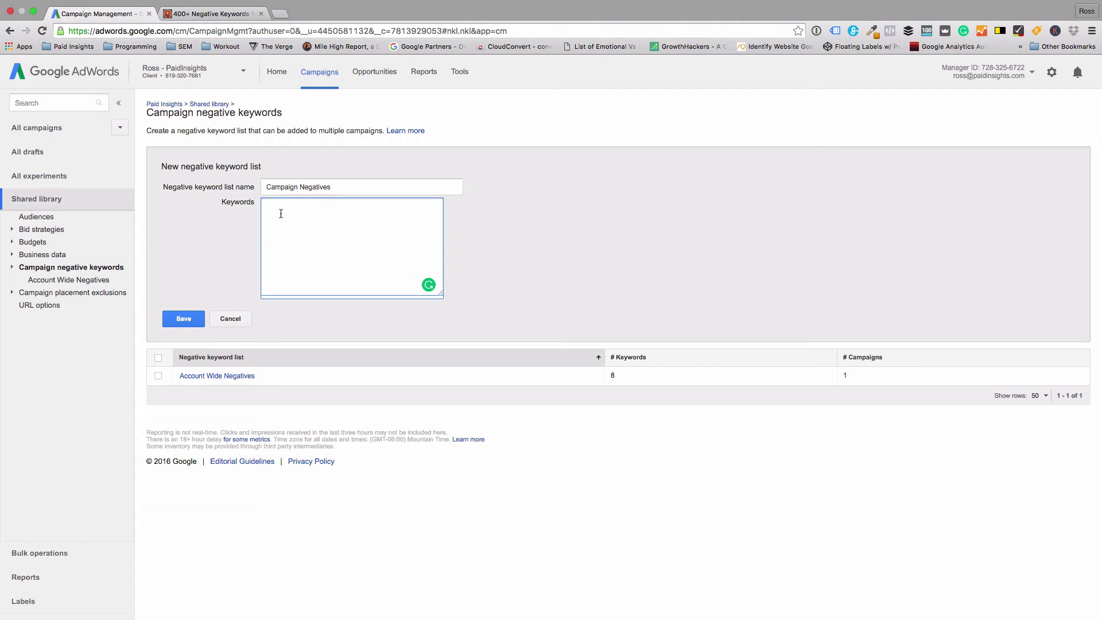
key("cmd+v")
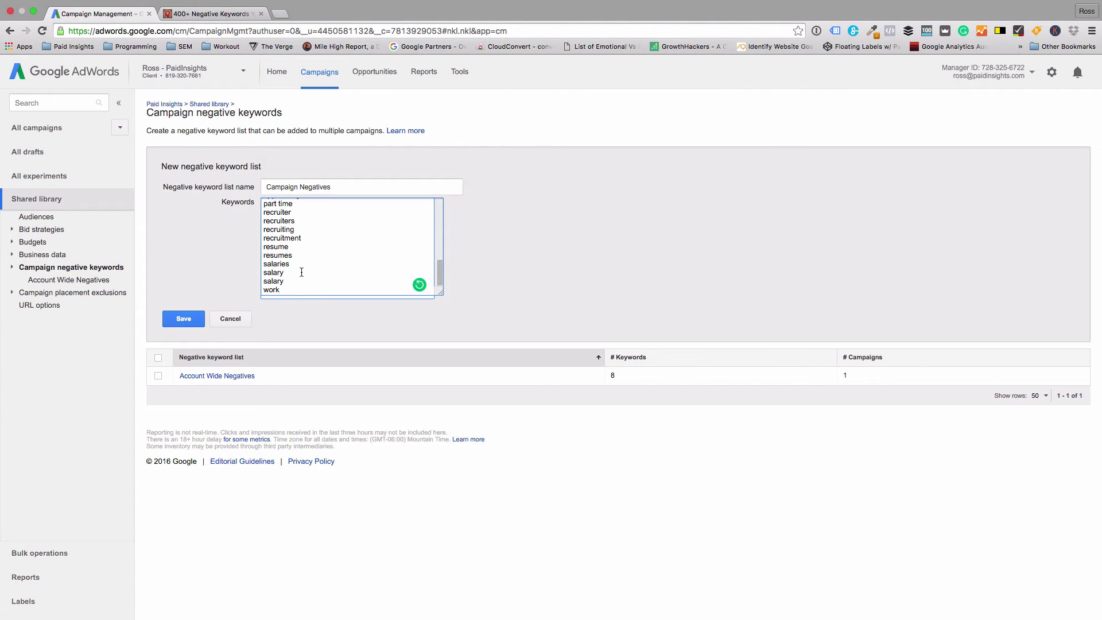
left_click(180, 323)
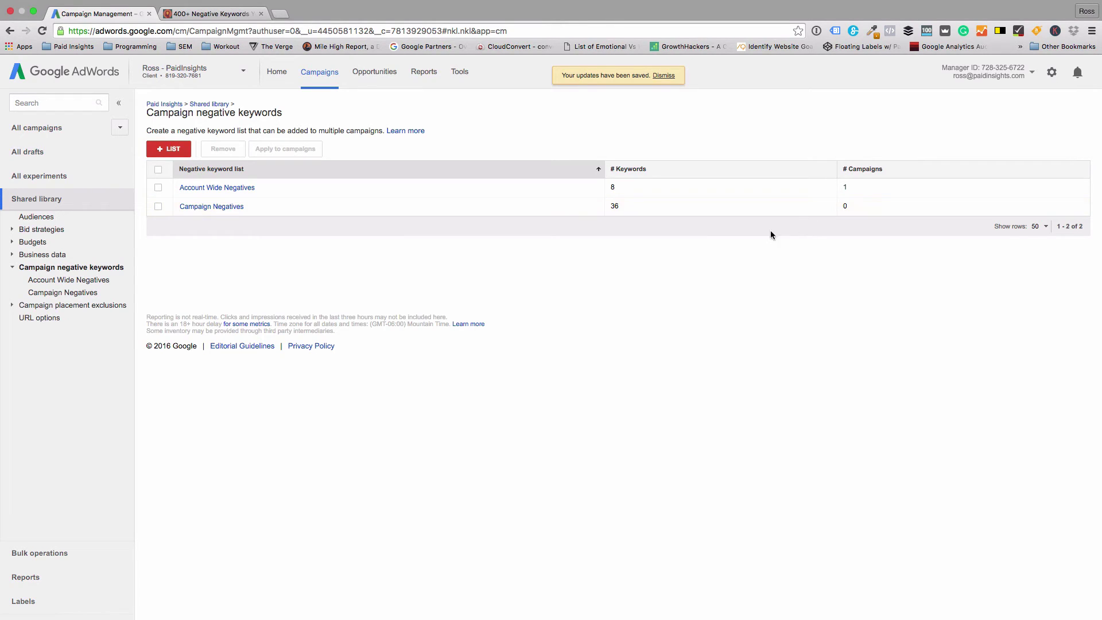
Share the Campaign Negatives list with all six campaigns and save
left_click(159, 206)
left_click(280, 149)
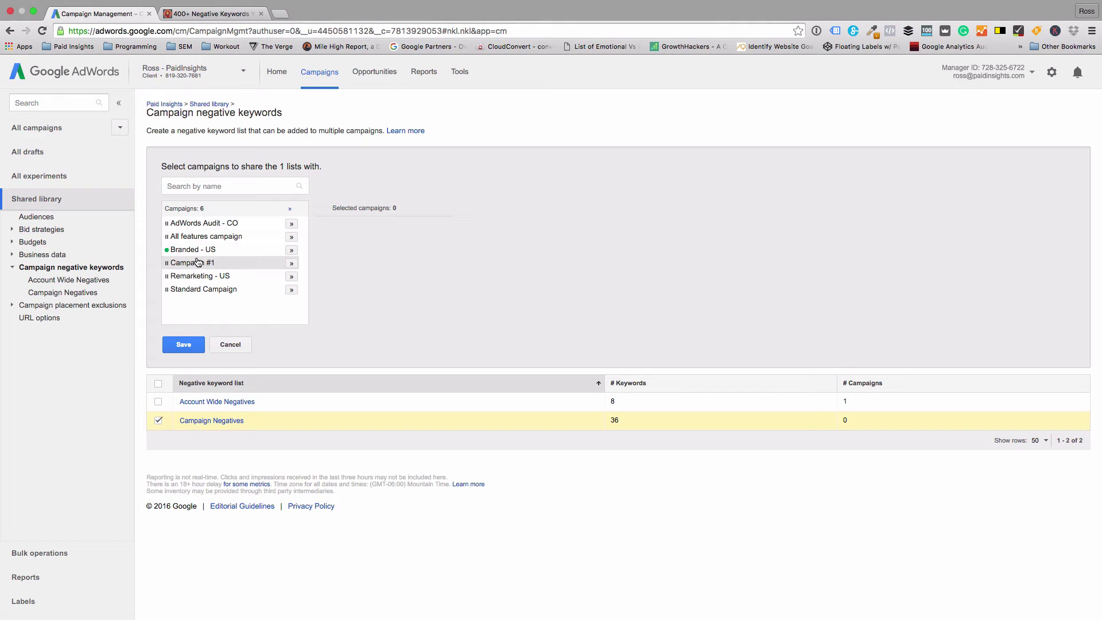
left_click(291, 251)
left_click(291, 236)
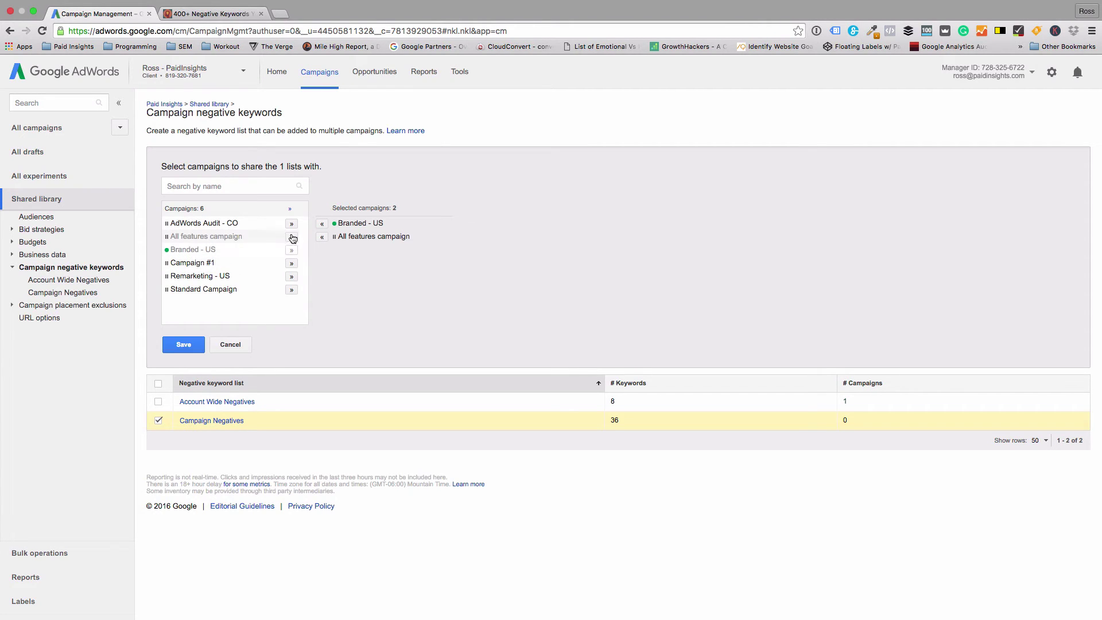
left_click(290, 210)
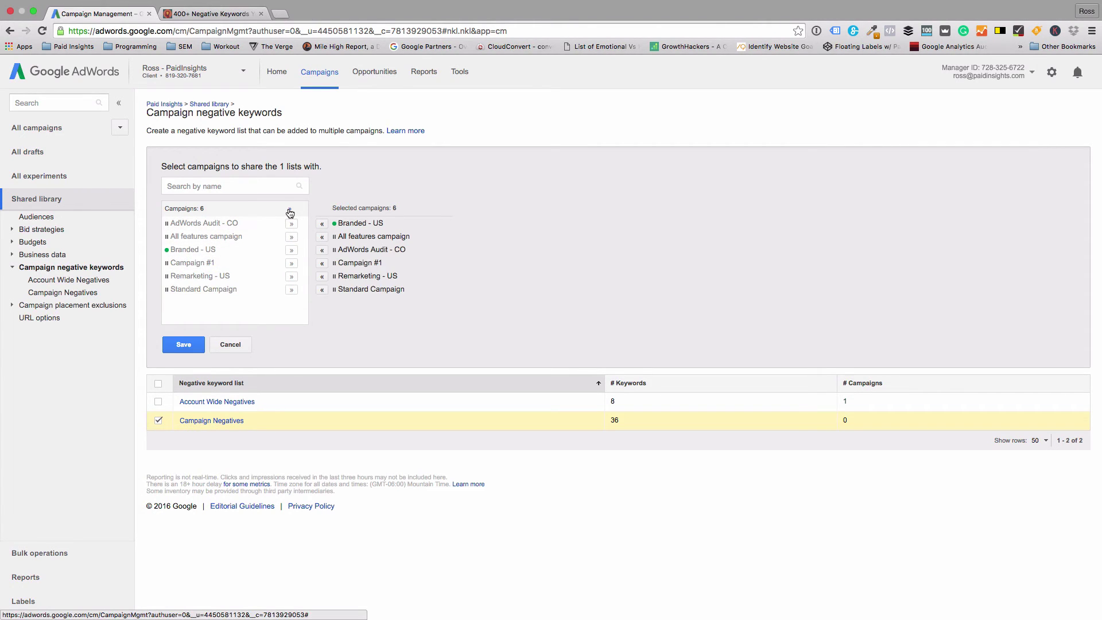
left_click(183, 345)
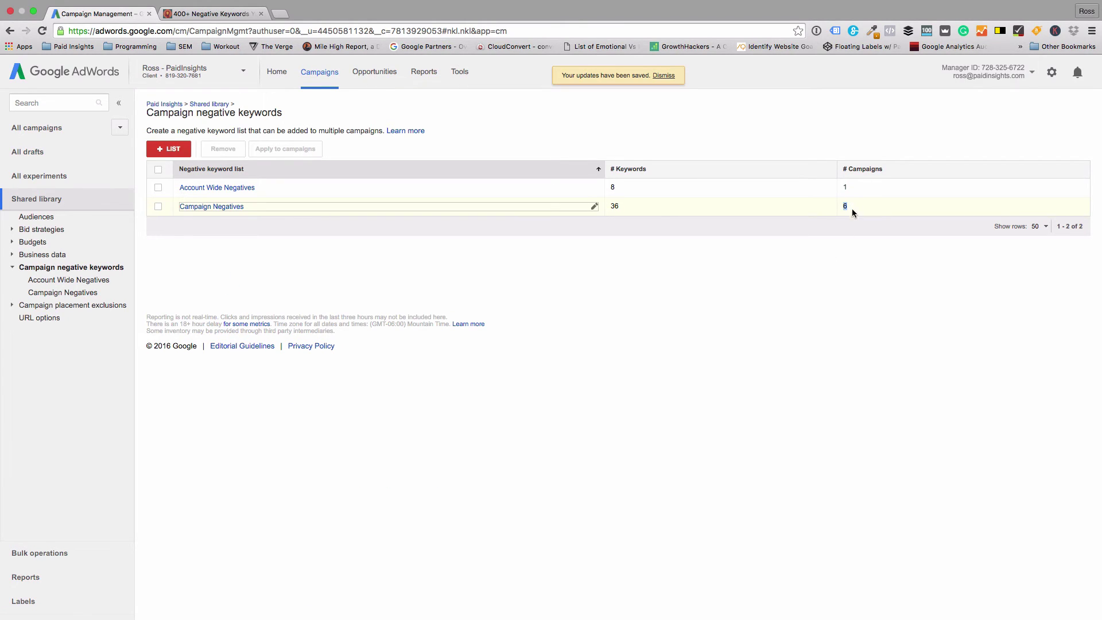
left_click(825, 277)
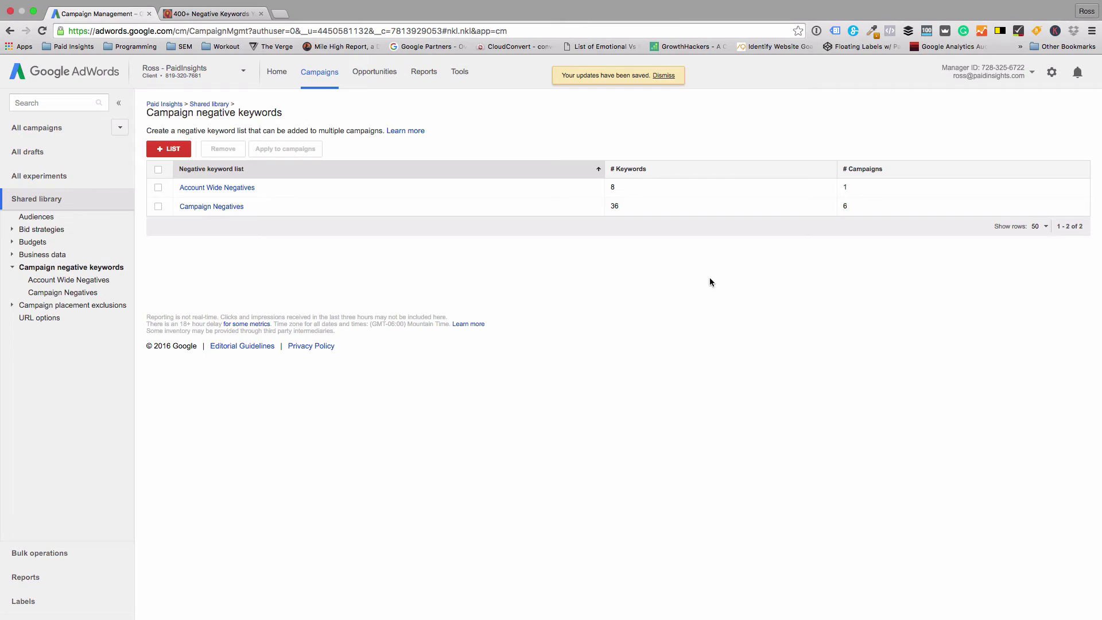
Add the Research & Stats keywords (about through examples) to Campaign Negatives and save
left_click(200, 207)
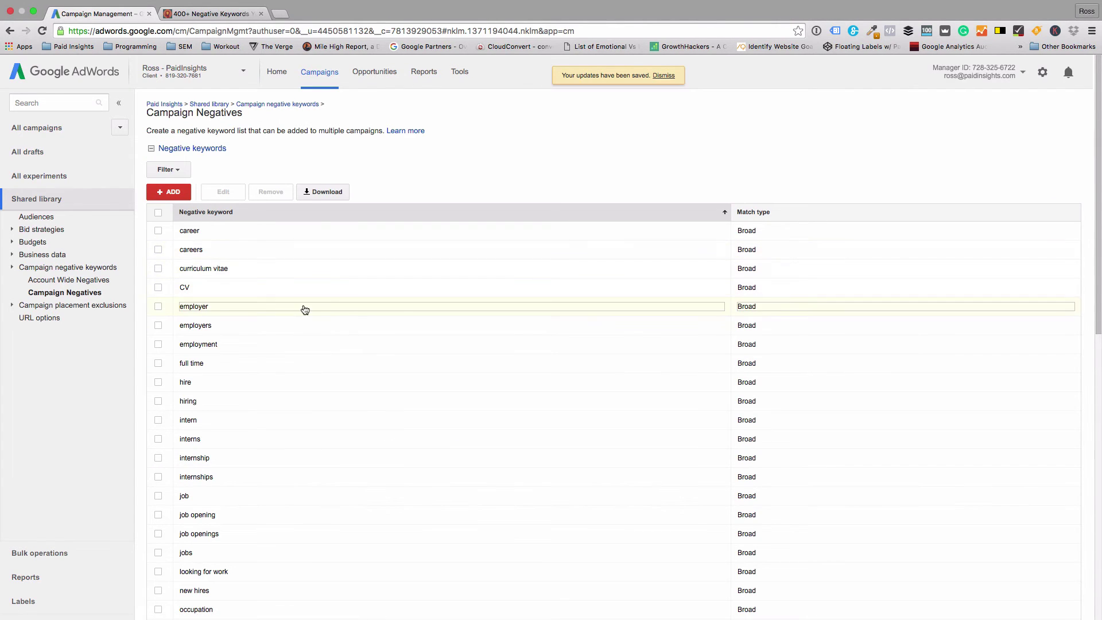
scroll(278, 316, "down", 1)
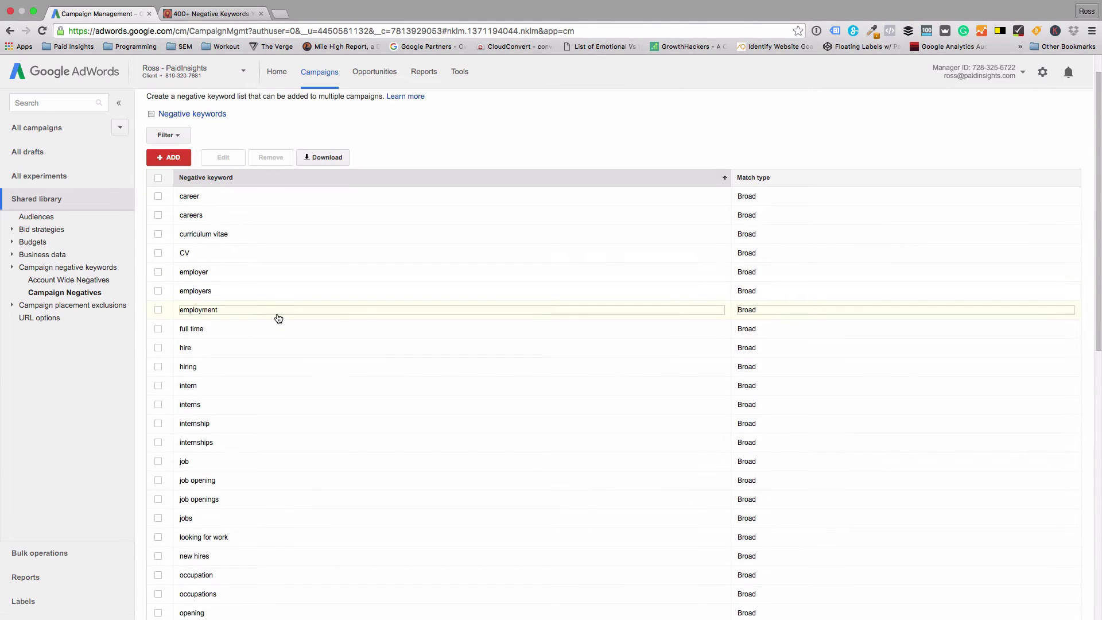
left_click(172, 158)
left_click(185, 222)
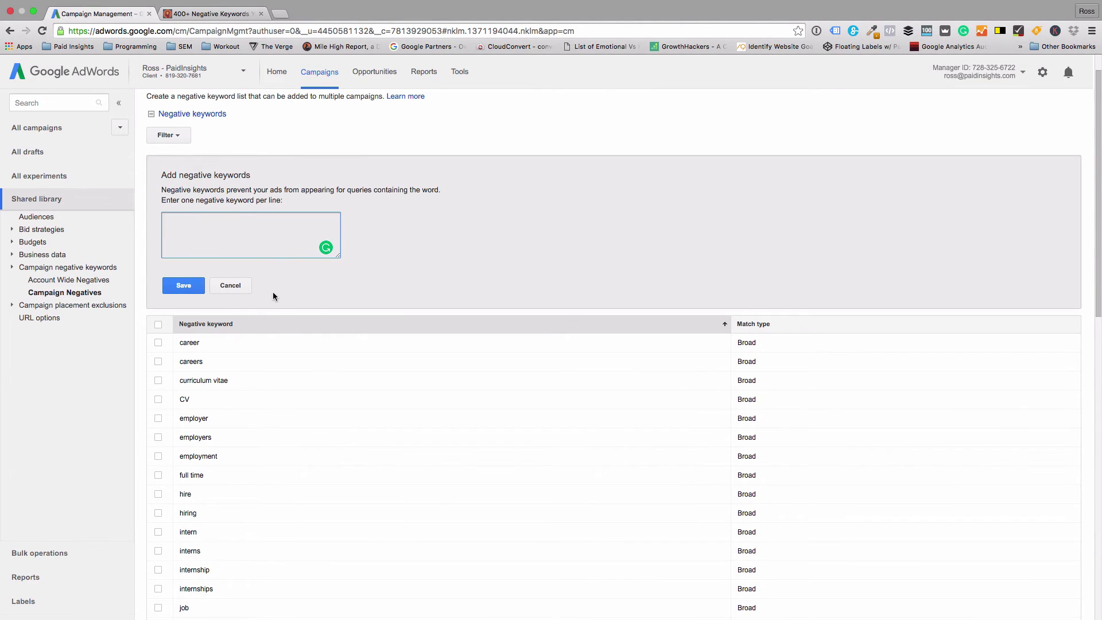
left_click(233, 14)
left_click(319, 251)
scroll(344, 313, "down", 4)
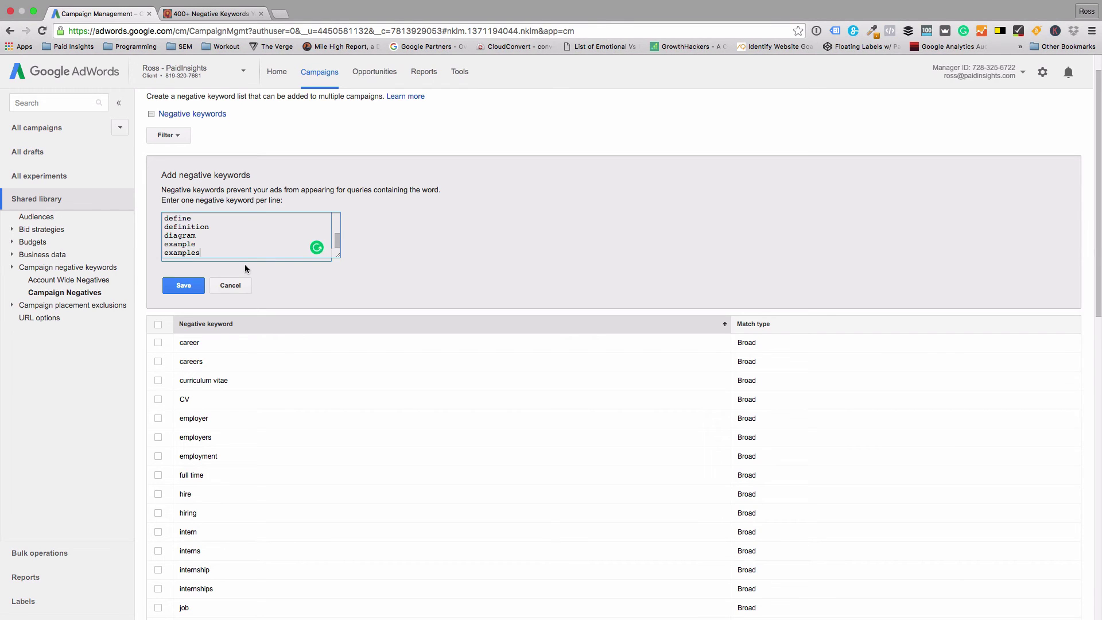
left_click(184, 285)
scroll(334, 295, "down", 8)
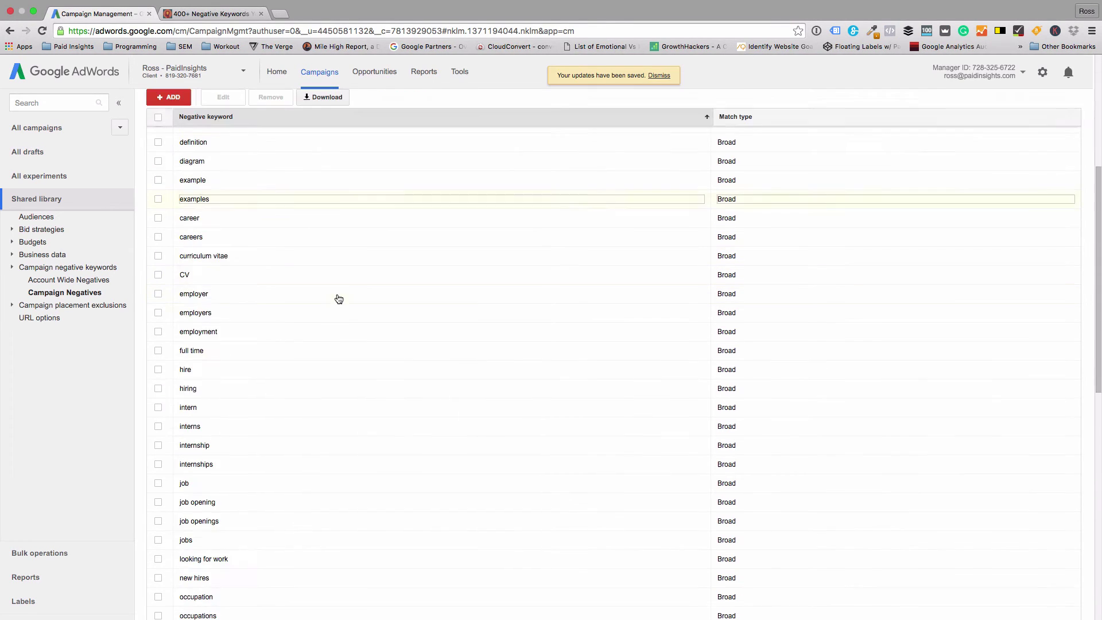
scroll(339, 301, "up", 9)
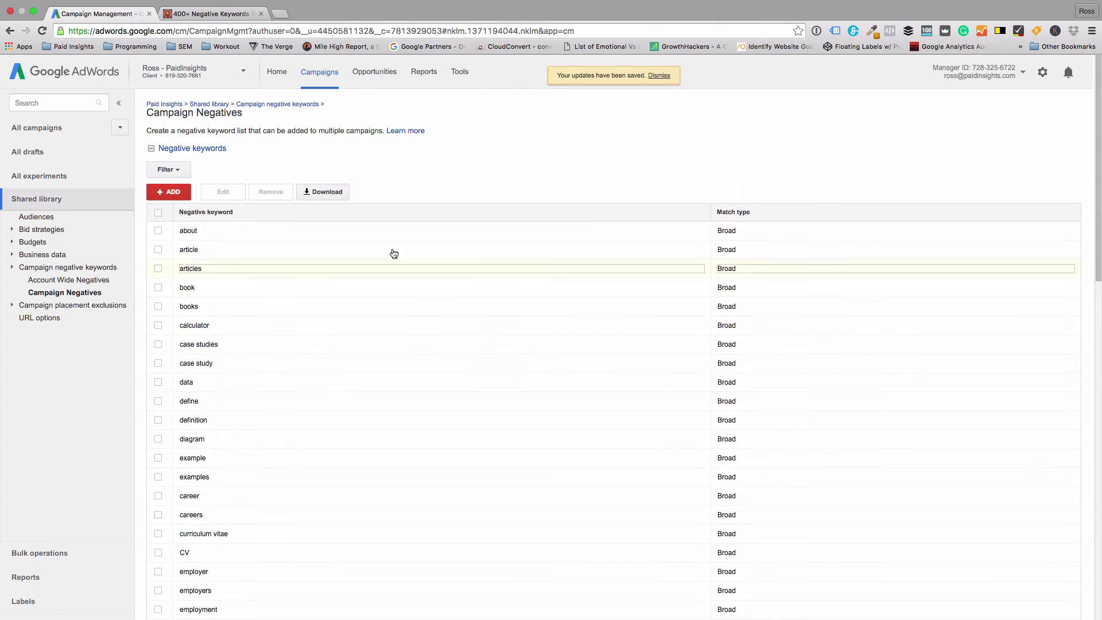
Change the 'about' keyword from broad match to Phrase match and save
left_click(732, 232)
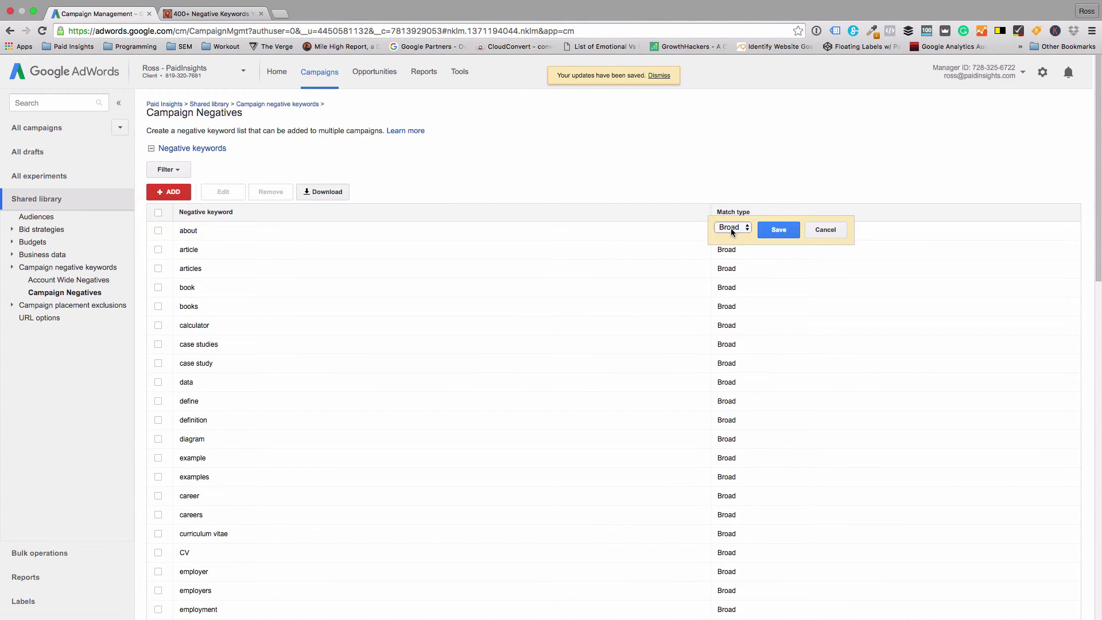
left_click(733, 230)
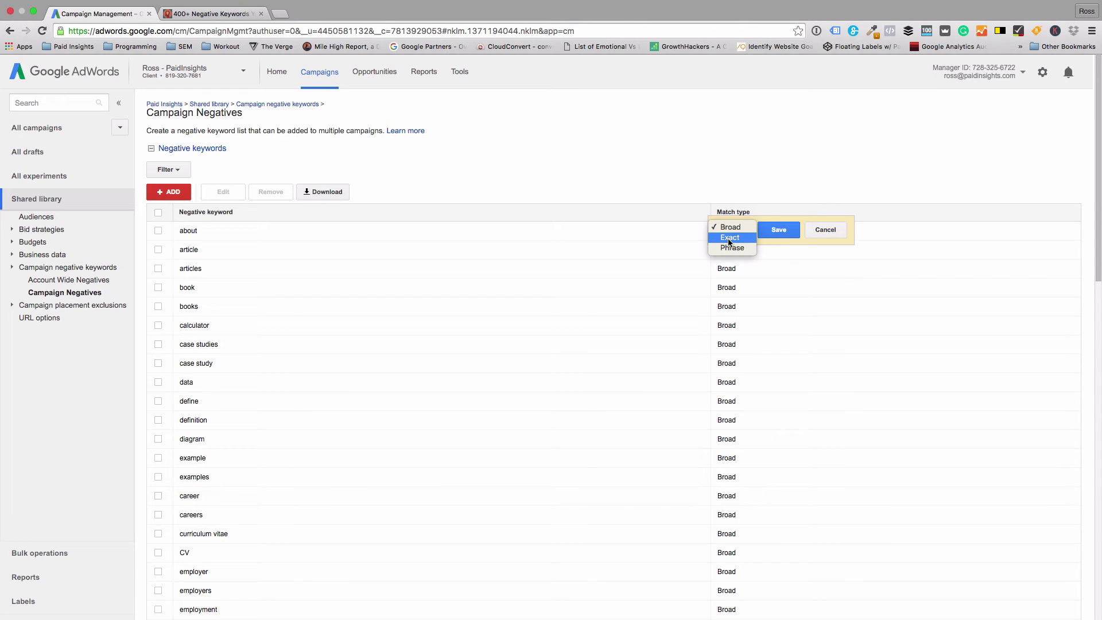
left_click(768, 230)
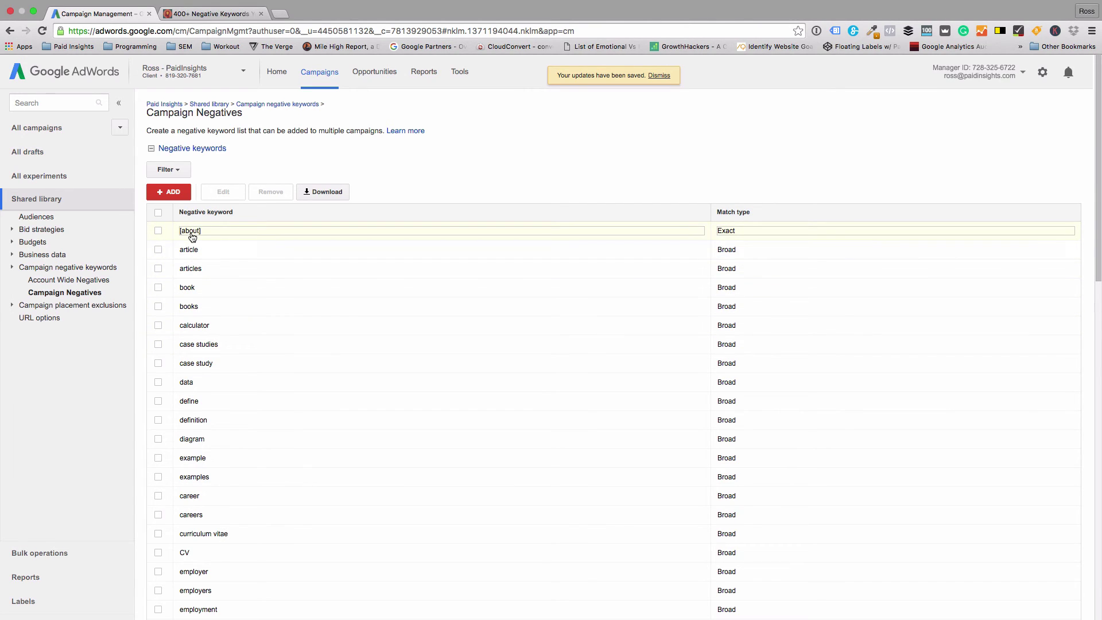
left_click(738, 232)
left_click(741, 227)
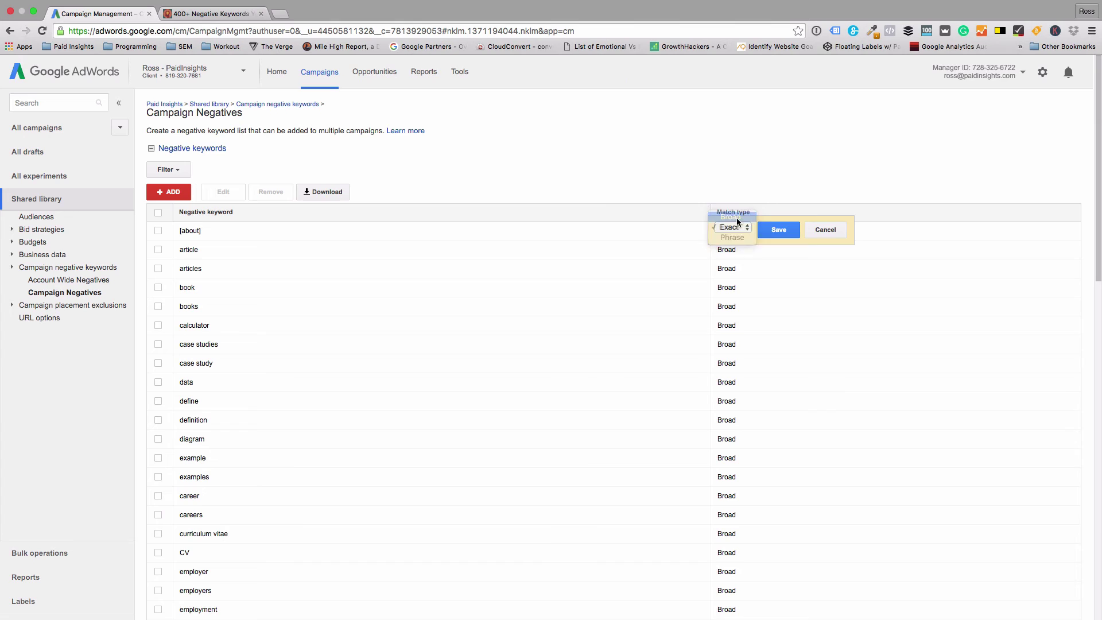
left_click(736, 218)
left_click(735, 226)
left_click(743, 251)
left_click(774, 229)
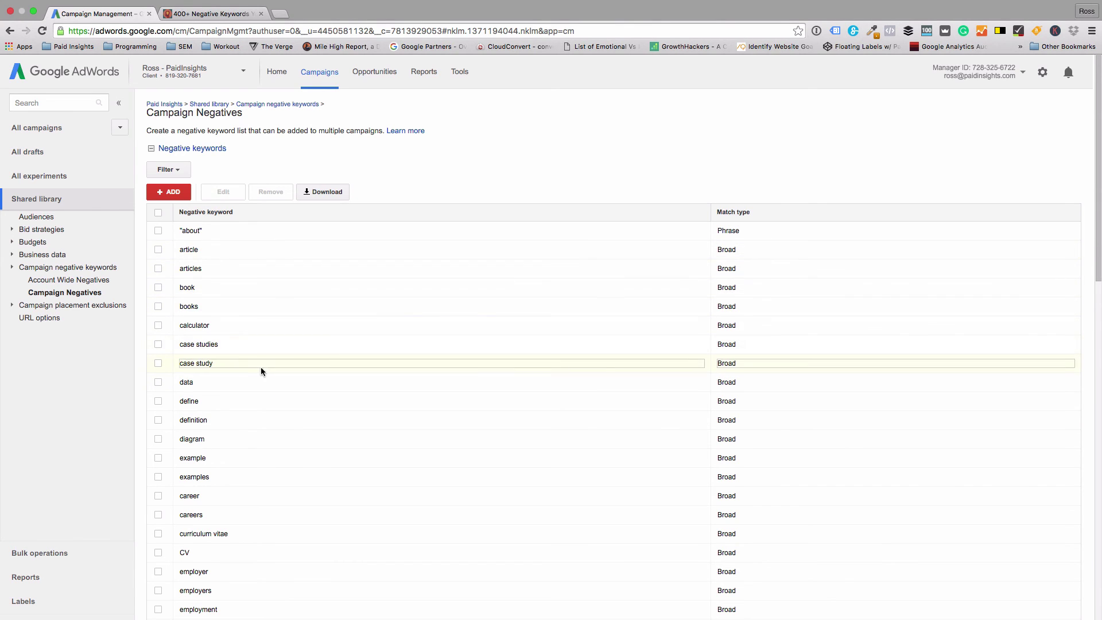
scroll(260, 367, "down", 2)
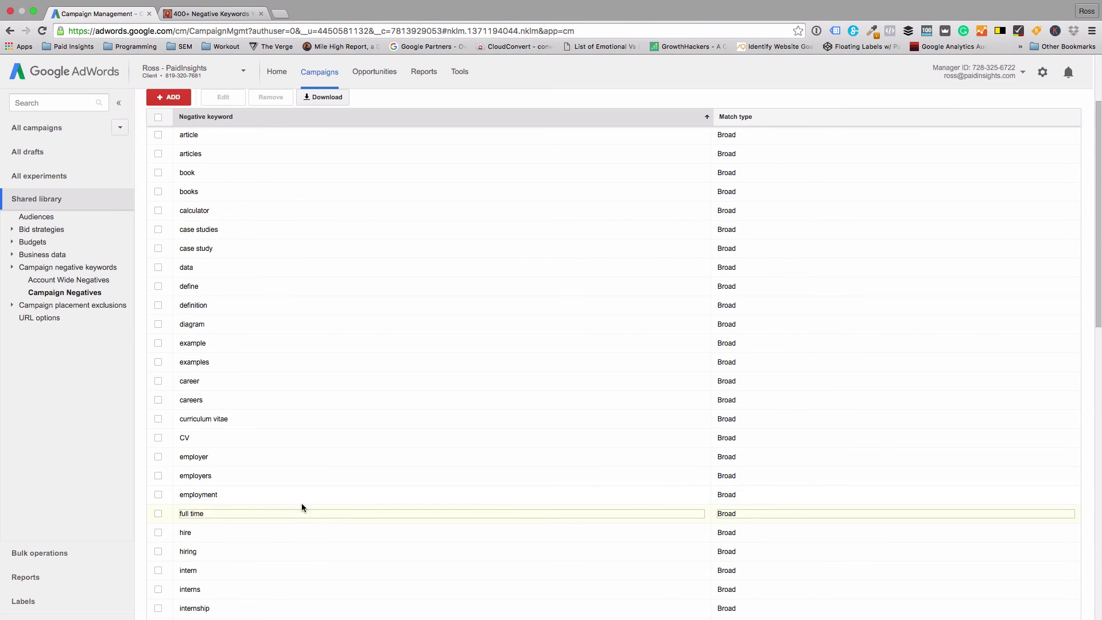
scroll(305, 495, "up", 2)
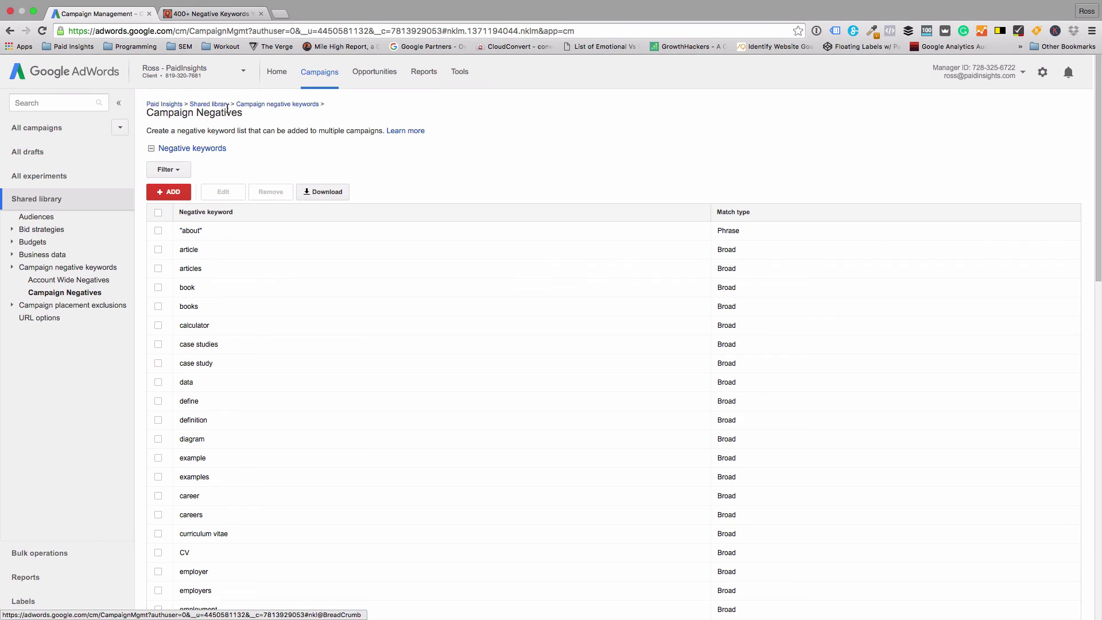
Go back to the Campaign negative keywords overview, where Campaign Negatives shows 50 keywords on 6 campaigns
left_click(258, 104)
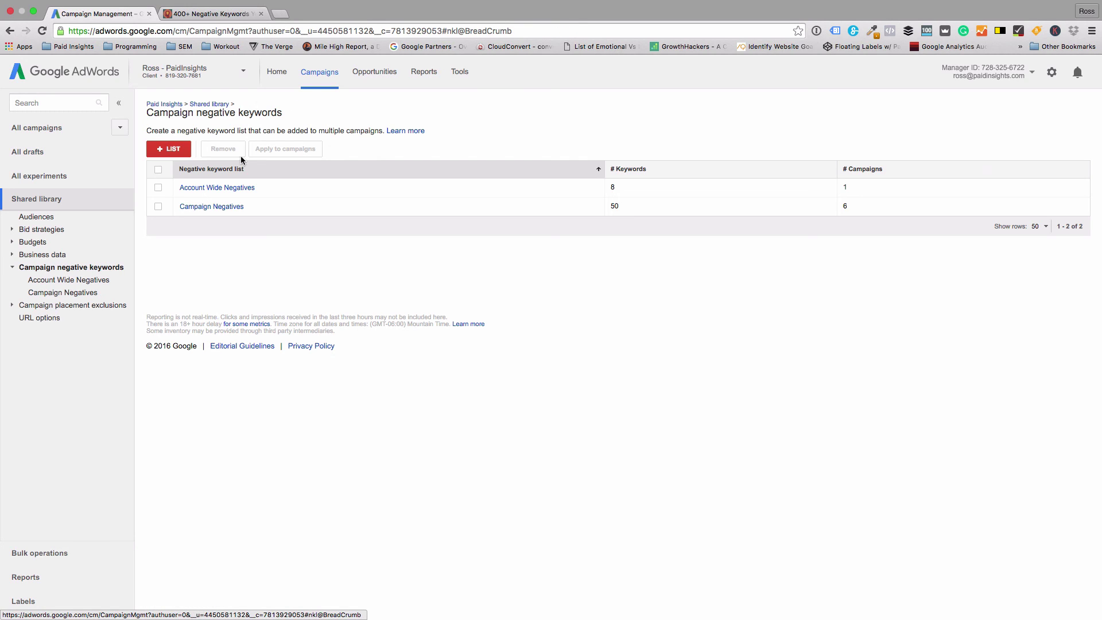